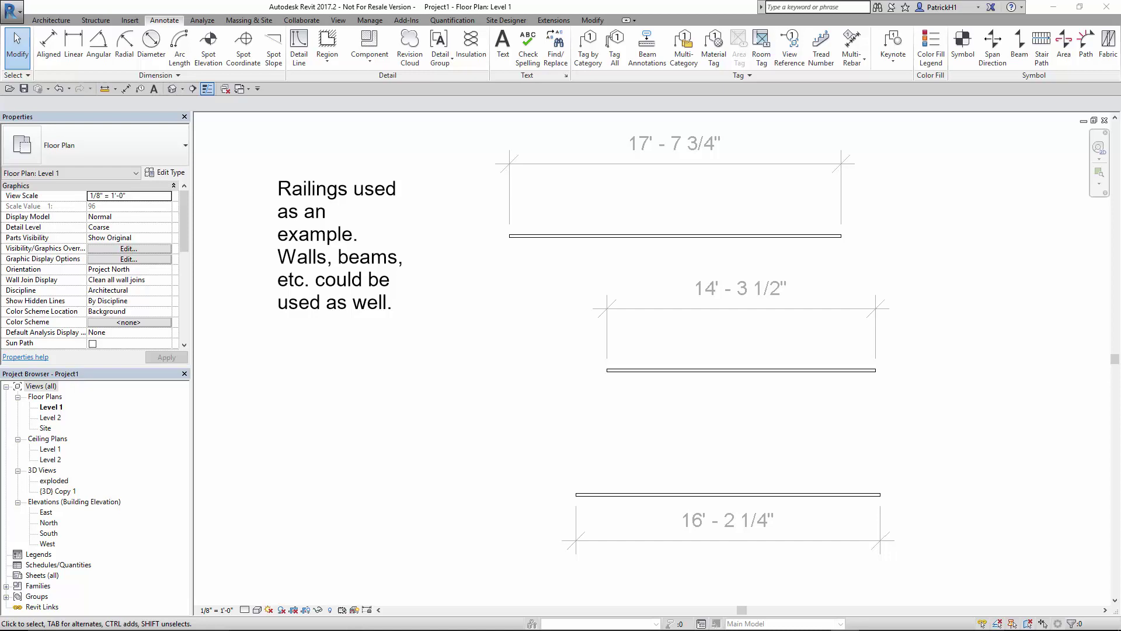
Tag the uppermost railing by category without a leader, placing the length tag just above the railing near its right end
click(588, 52)
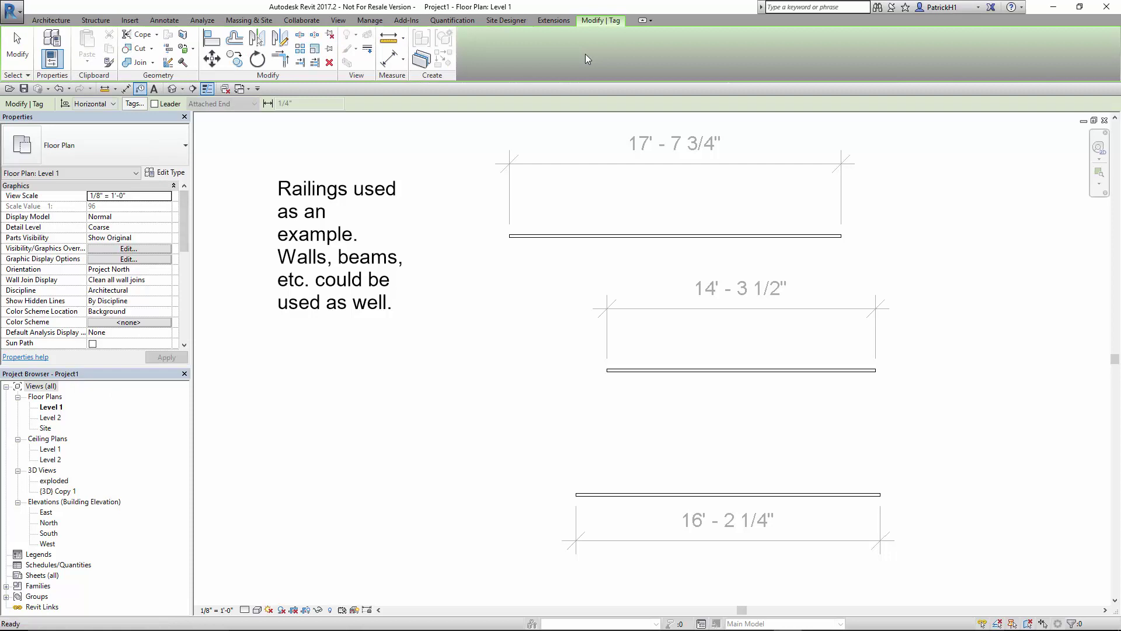
key(Escape)
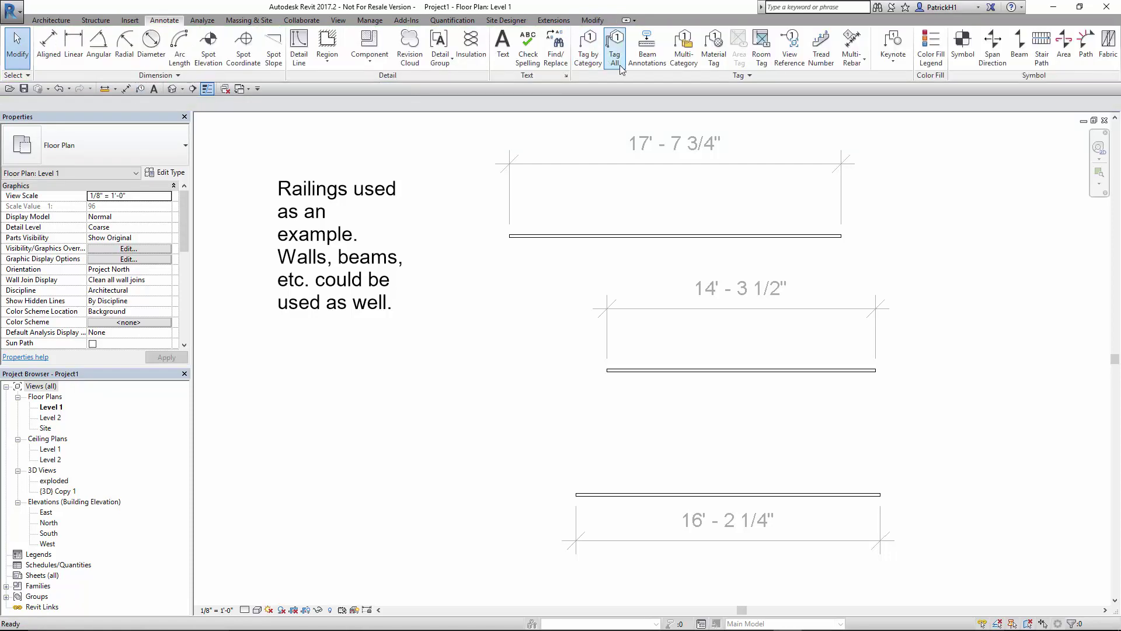
click(587, 57)
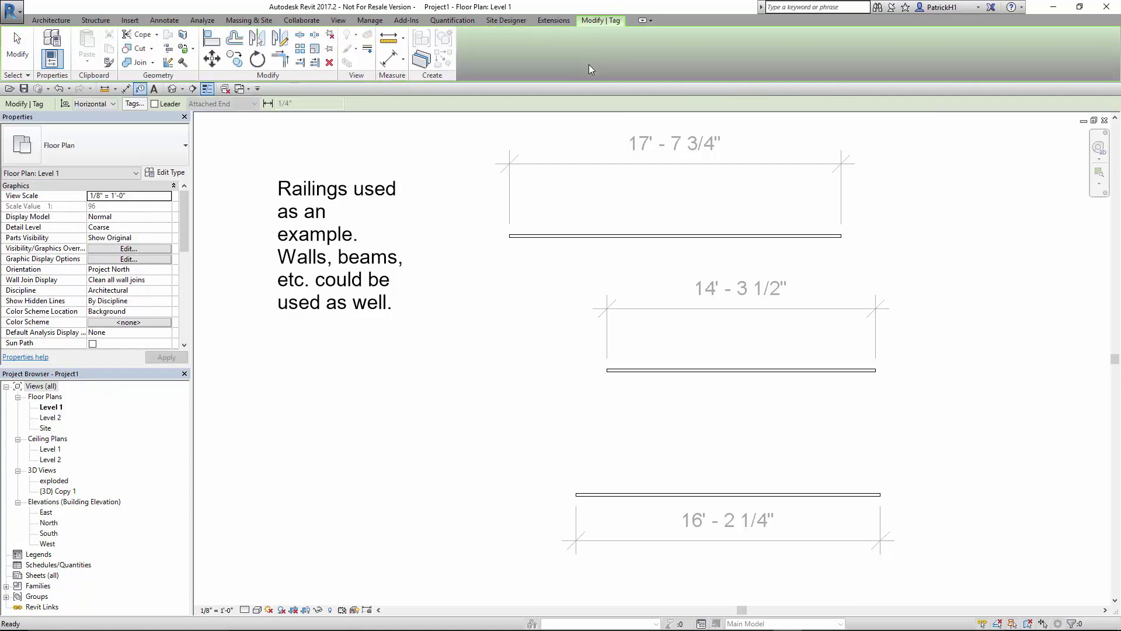
click(780, 230)
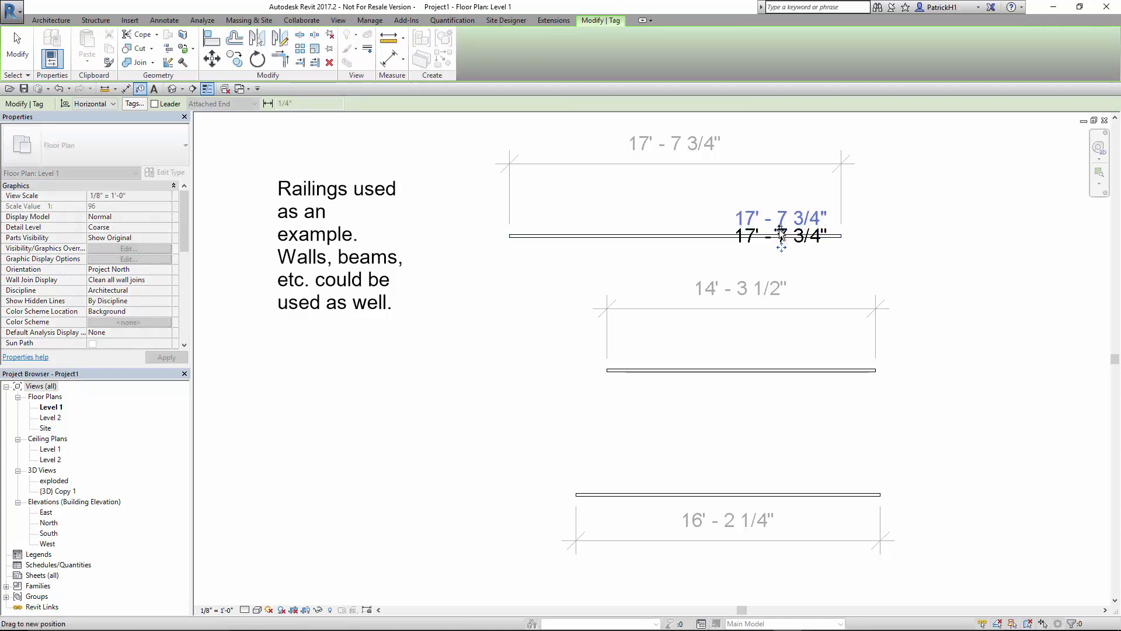
key(Escape)
key(Escape)
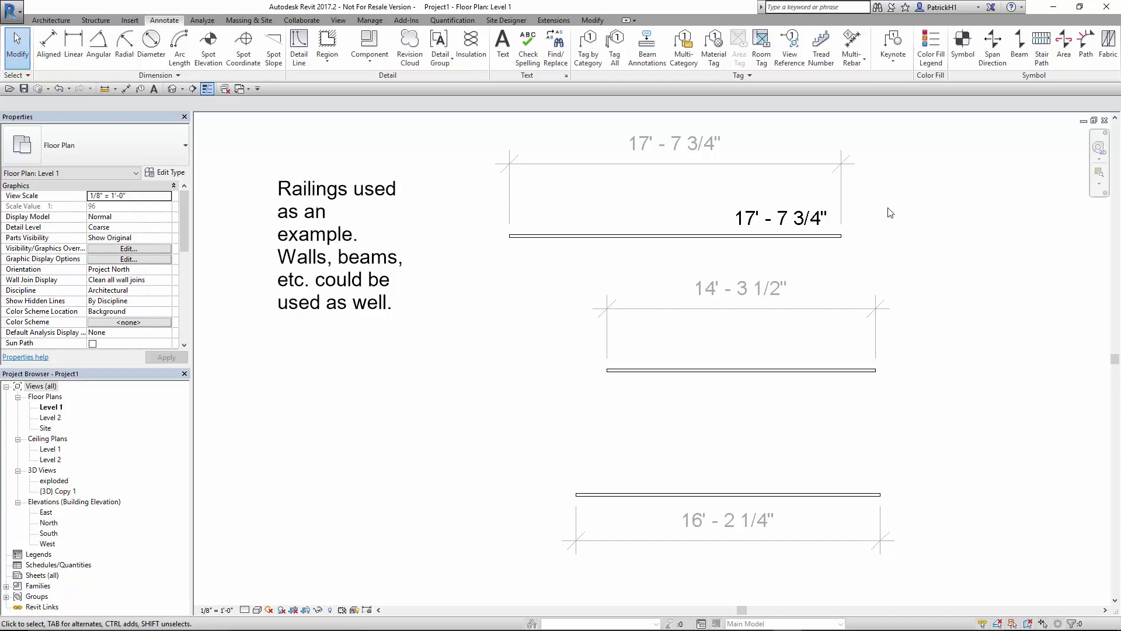
Open the railing tag's family for editing and bring up the parameter settings of its length label
click(793, 220)
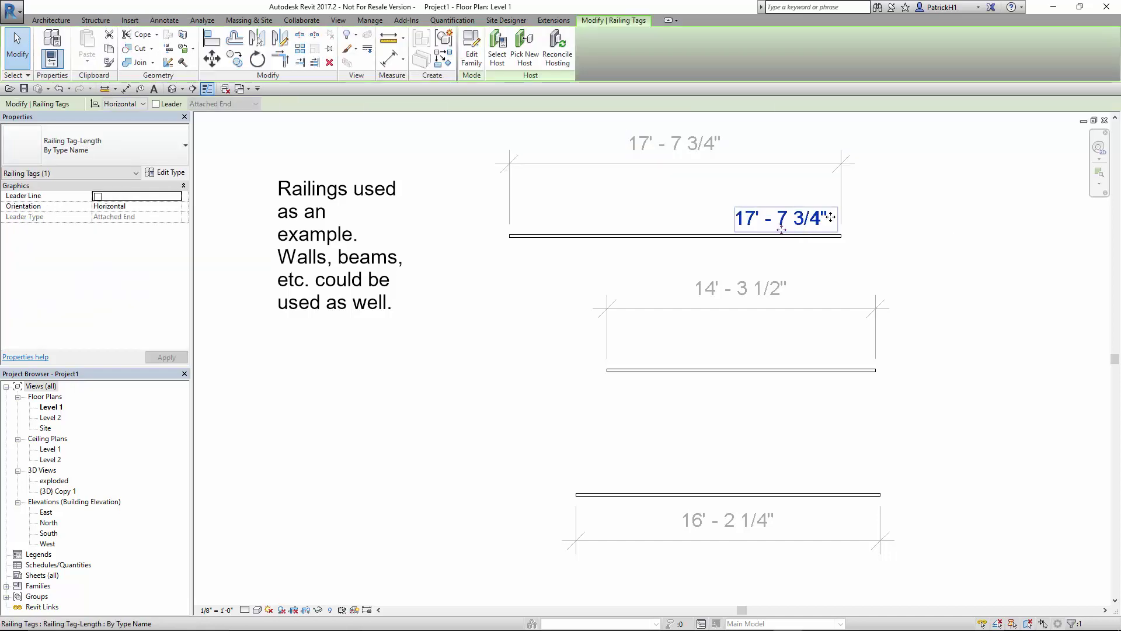
click(470, 72)
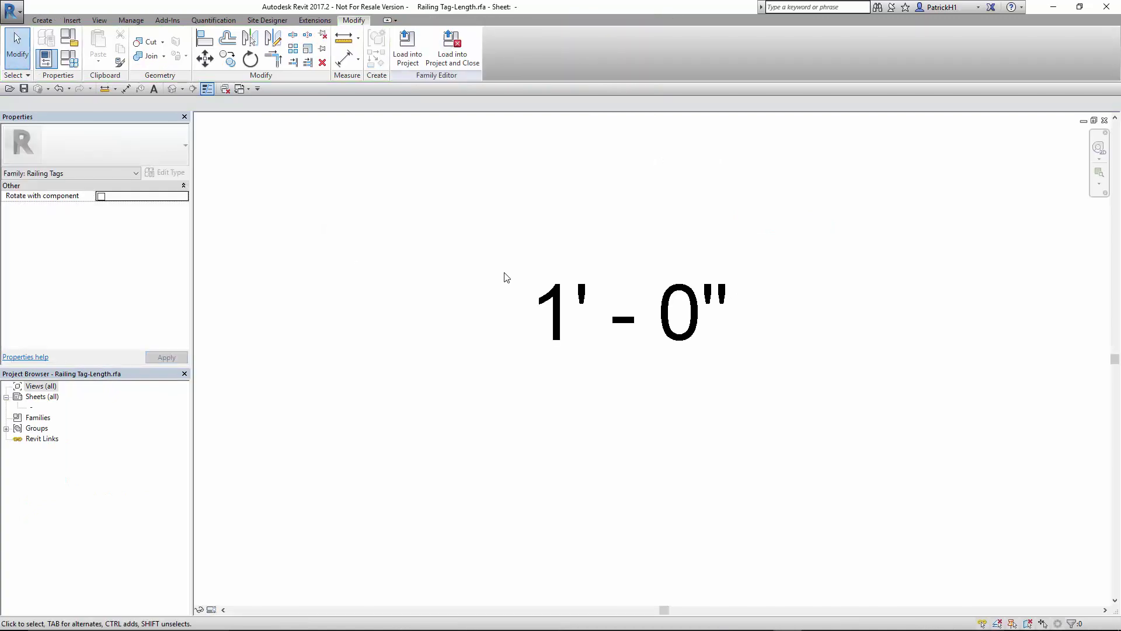
click(608, 316)
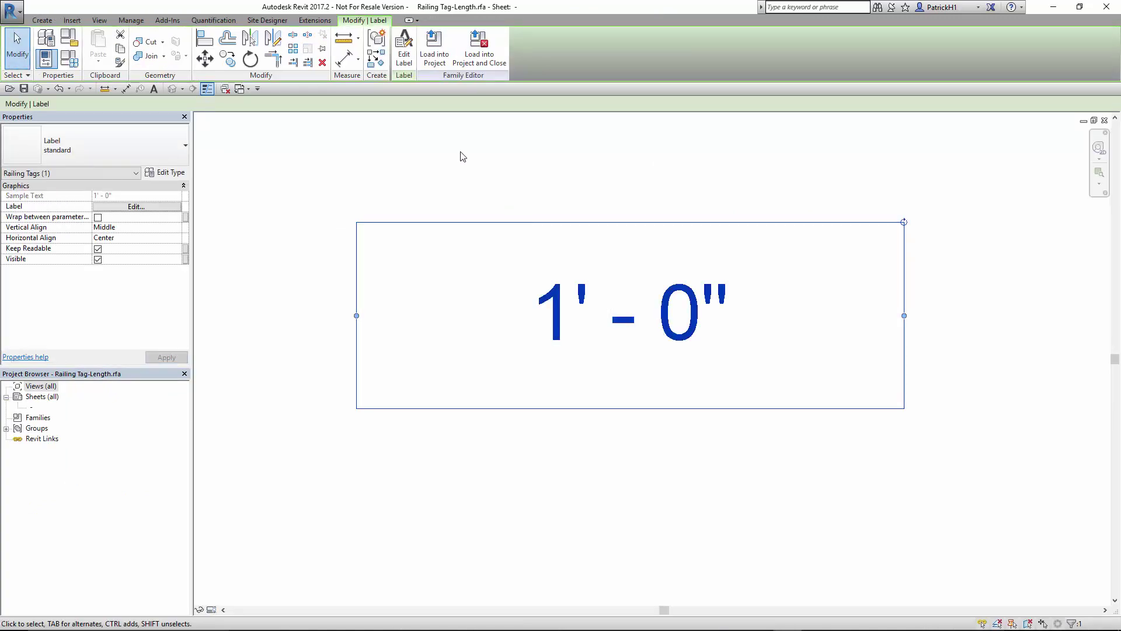
click(404, 59)
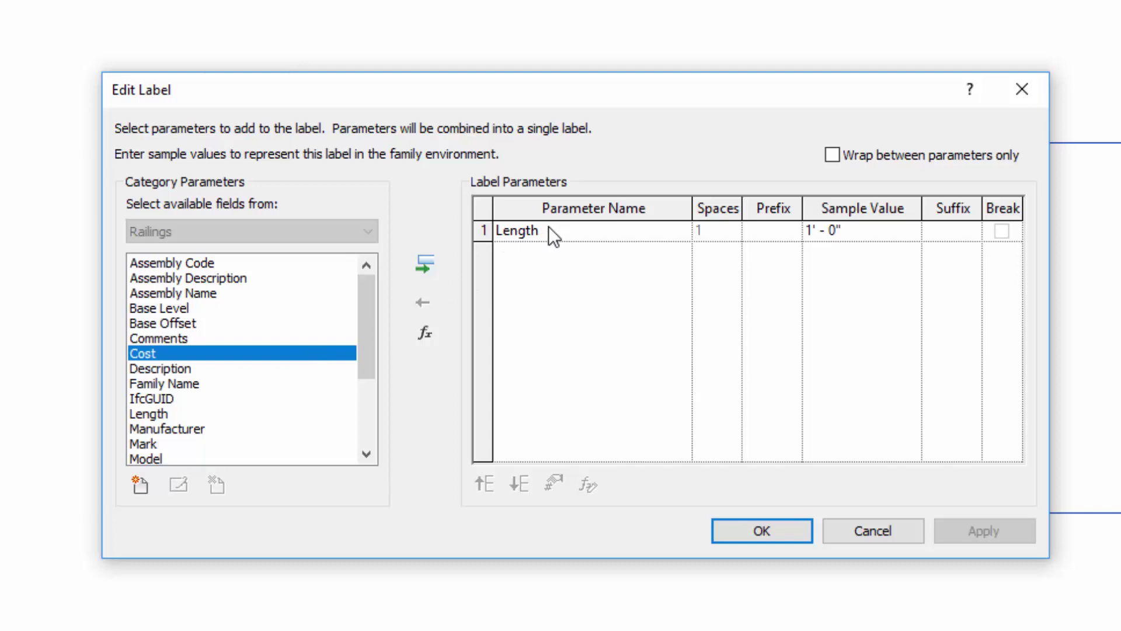
Override the project settings in the Length parameter's format, round it to the nearest 1", and accept the label changes
click(517, 235)
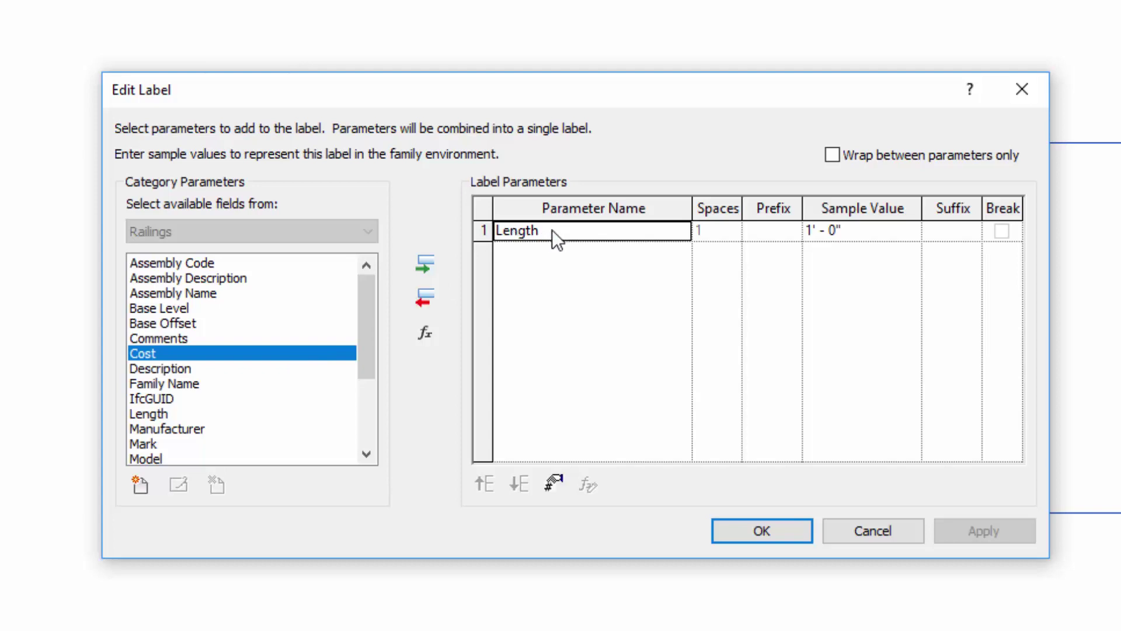
click(550, 490)
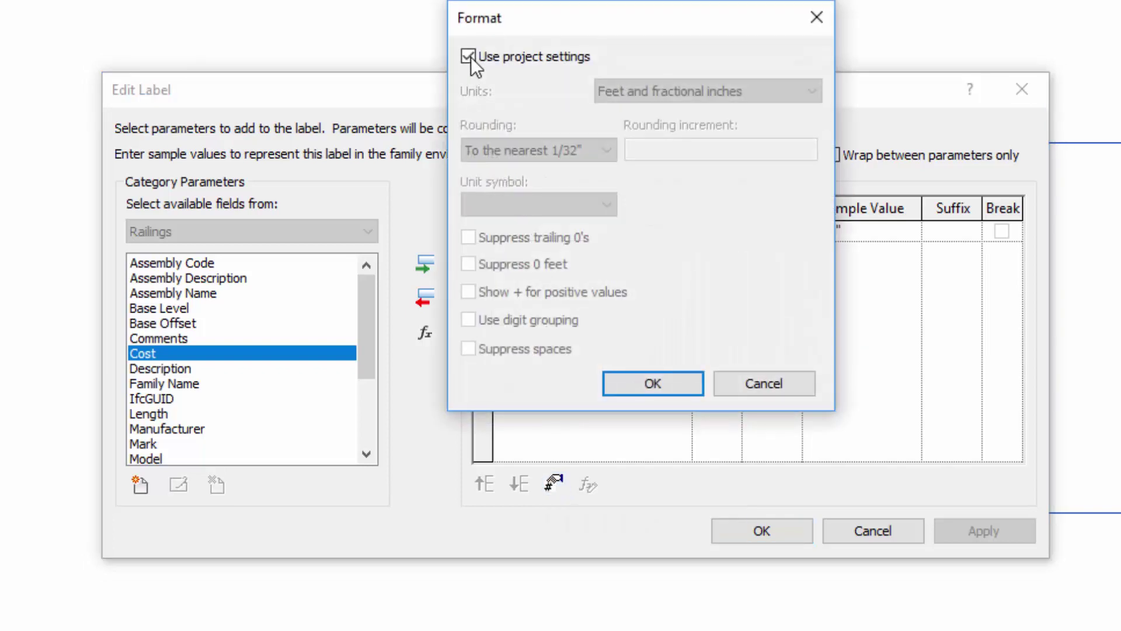
click(469, 56)
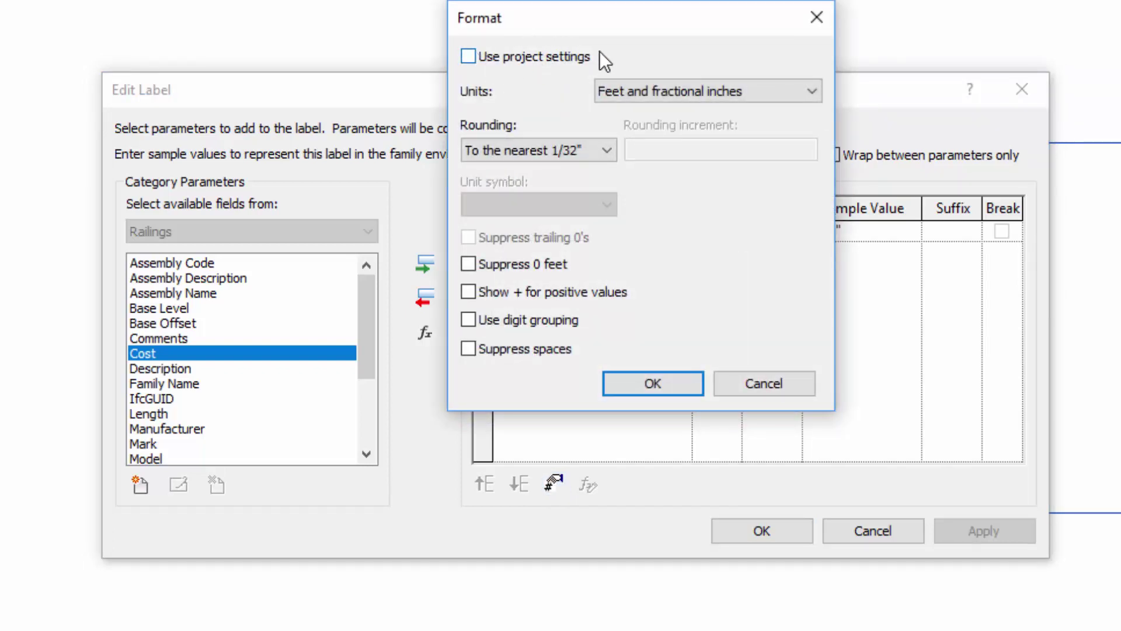
click(607, 150)
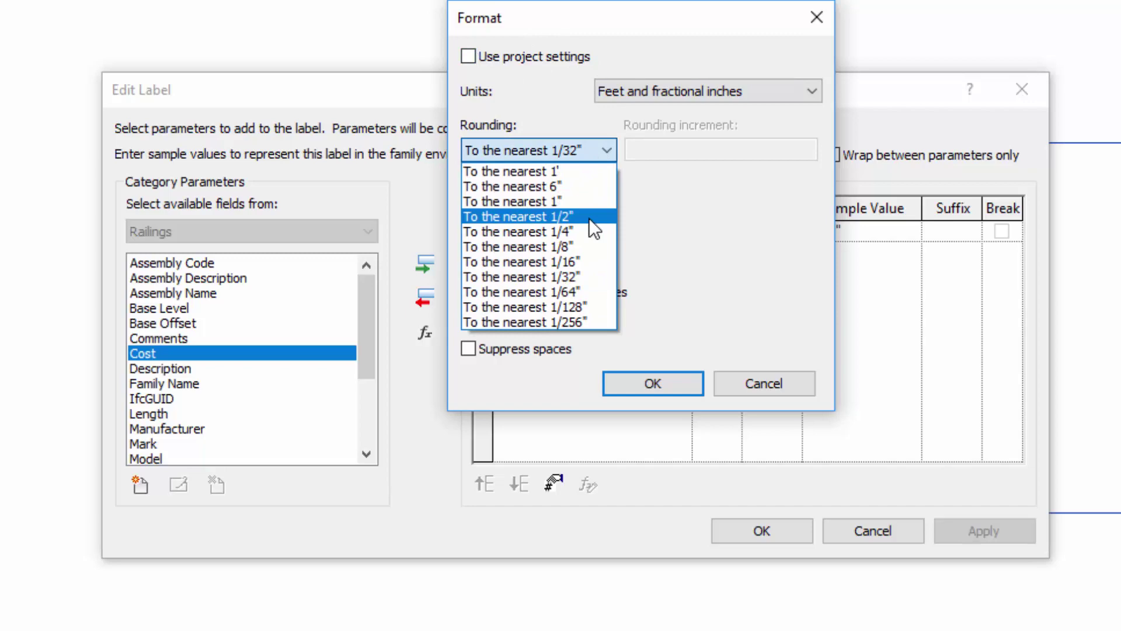
click(575, 201)
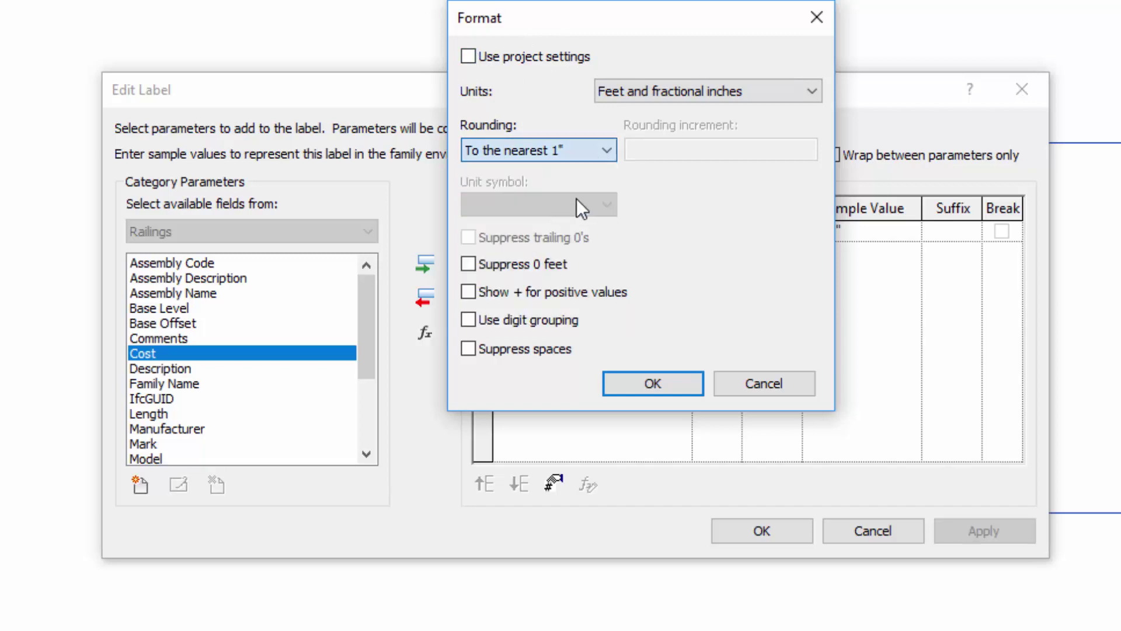
click(652, 383)
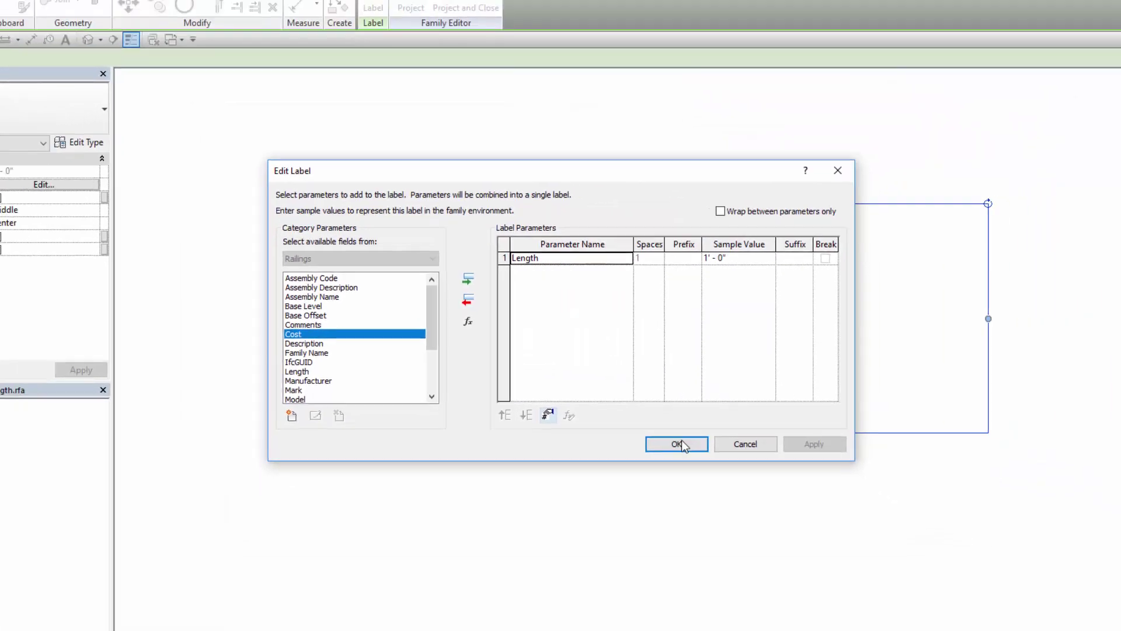
click(680, 442)
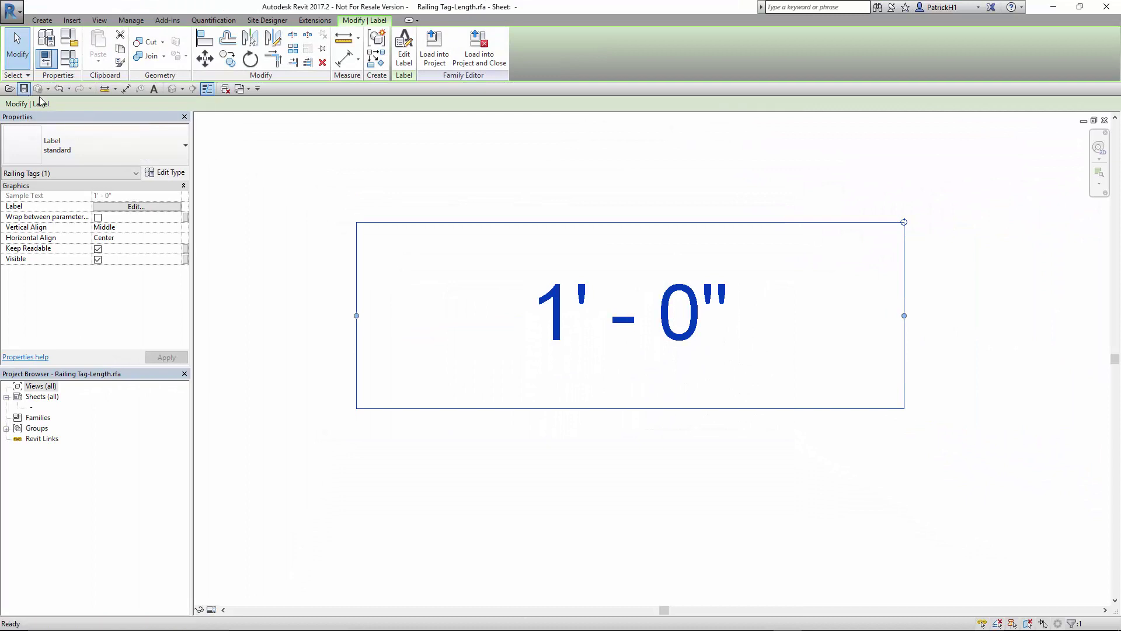
Save the tag family and load it into the project, overwriting the existing version
click(24, 88)
click(542, 328)
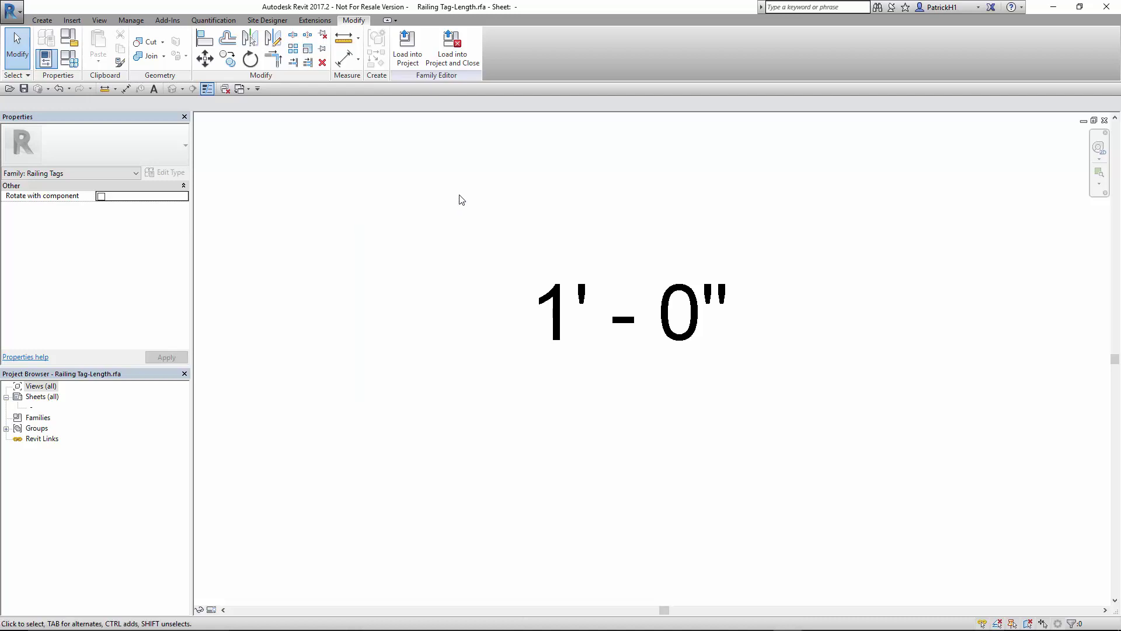
click(407, 63)
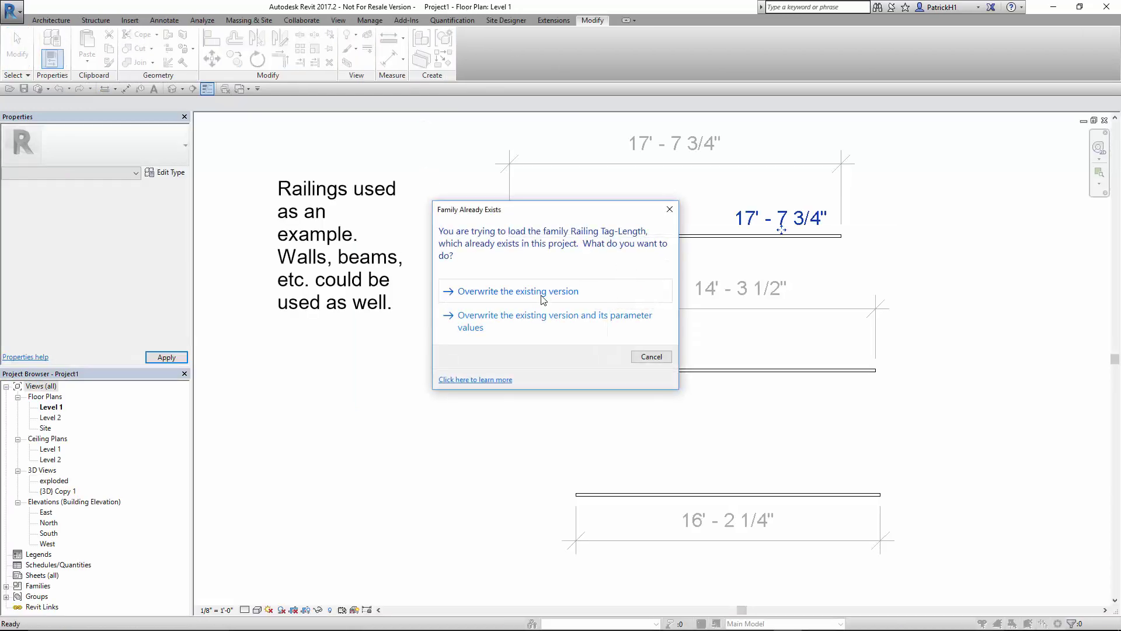
click(499, 290)
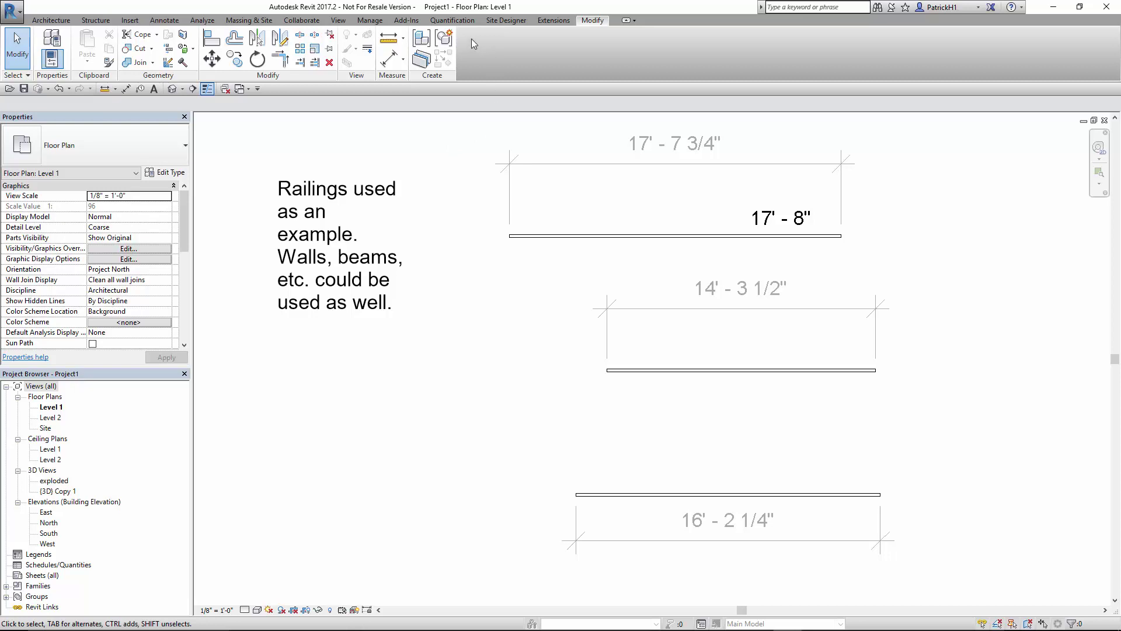
Tag the middle railing by category and position its length tag just above the railing near the right end
click(164, 20)
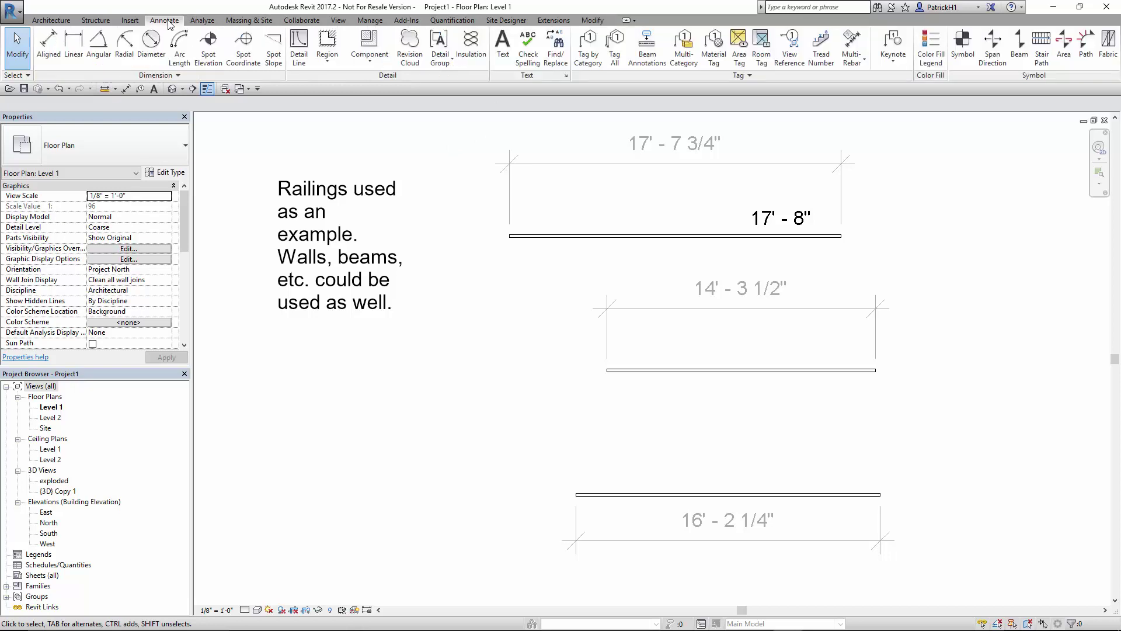
click(579, 57)
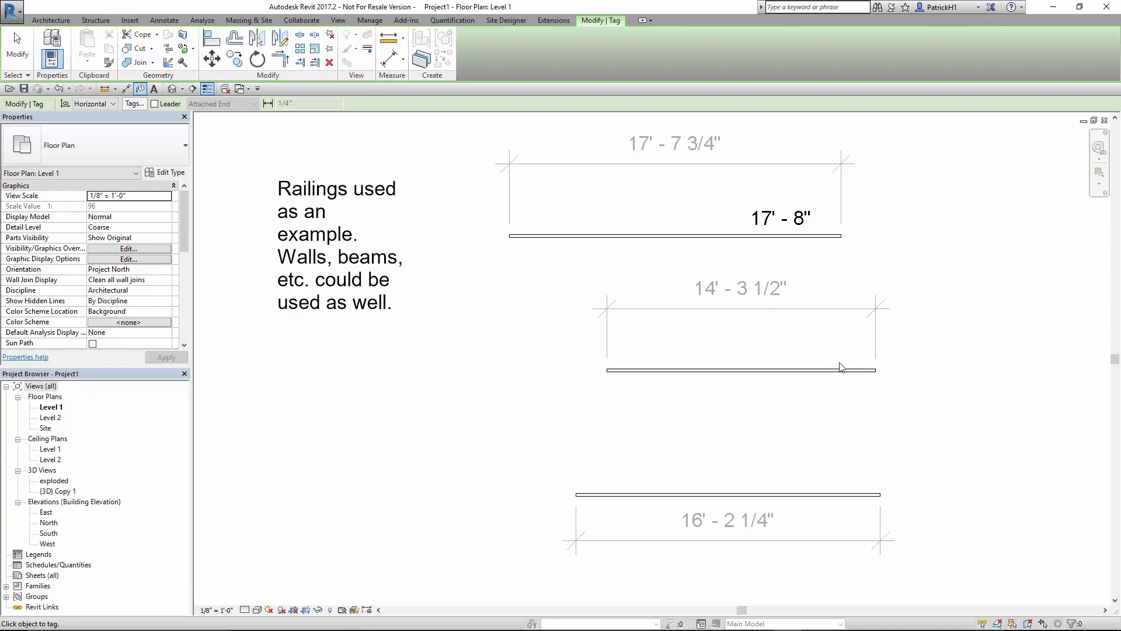
click(829, 376)
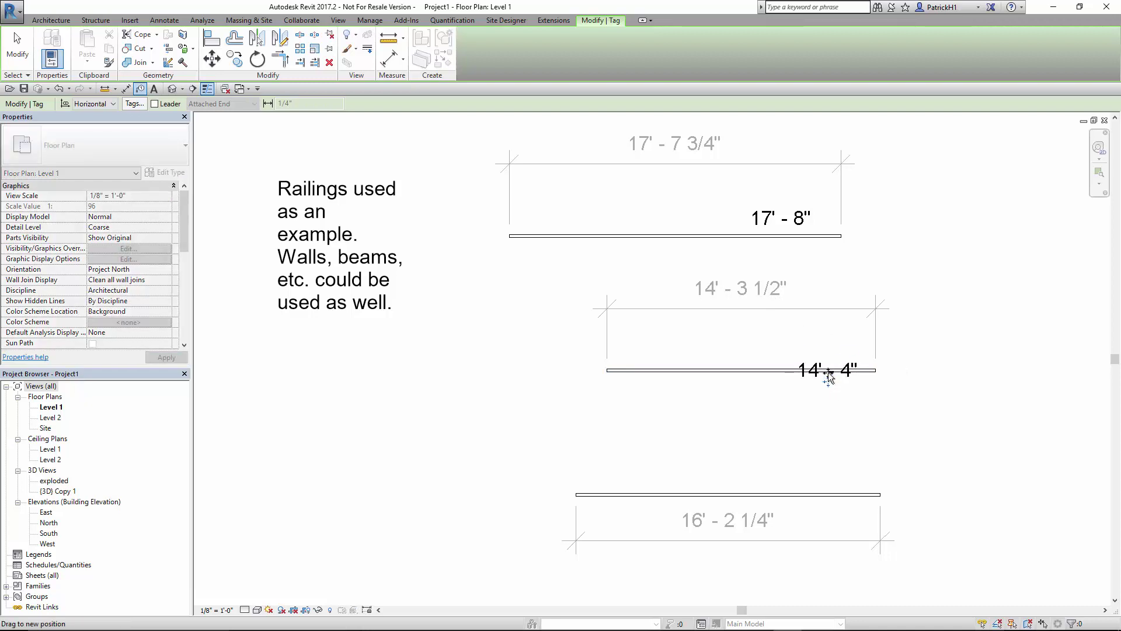
drag(828, 379, 829, 362)
key(Escape)
key(Escape)
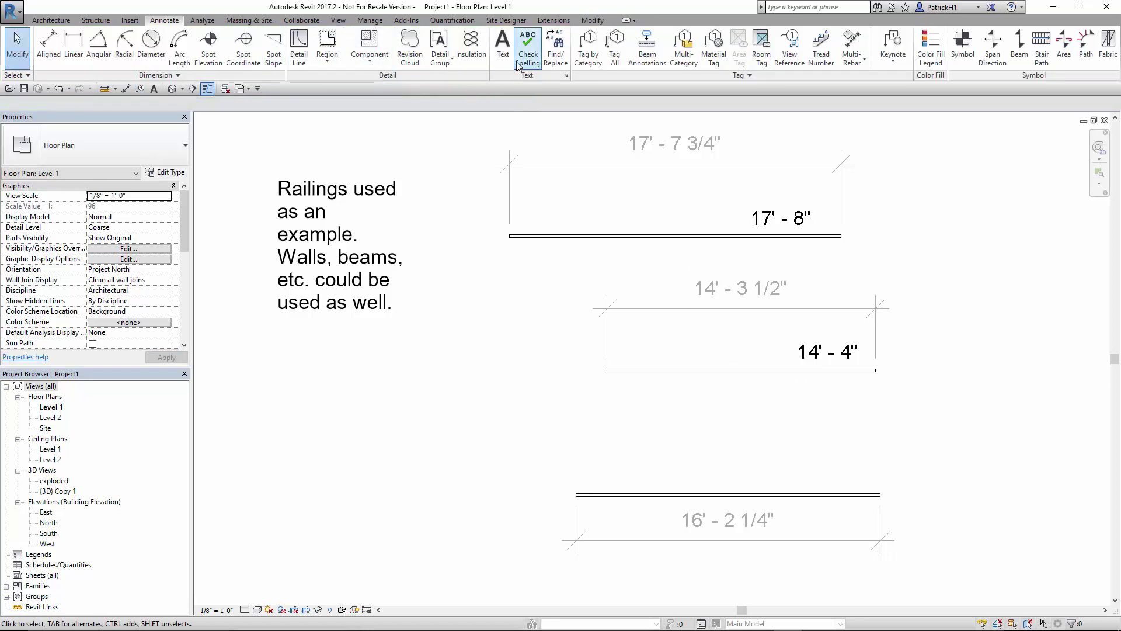
Tag the lowest railing by category, with the length tag just above it near the right end
click(585, 58)
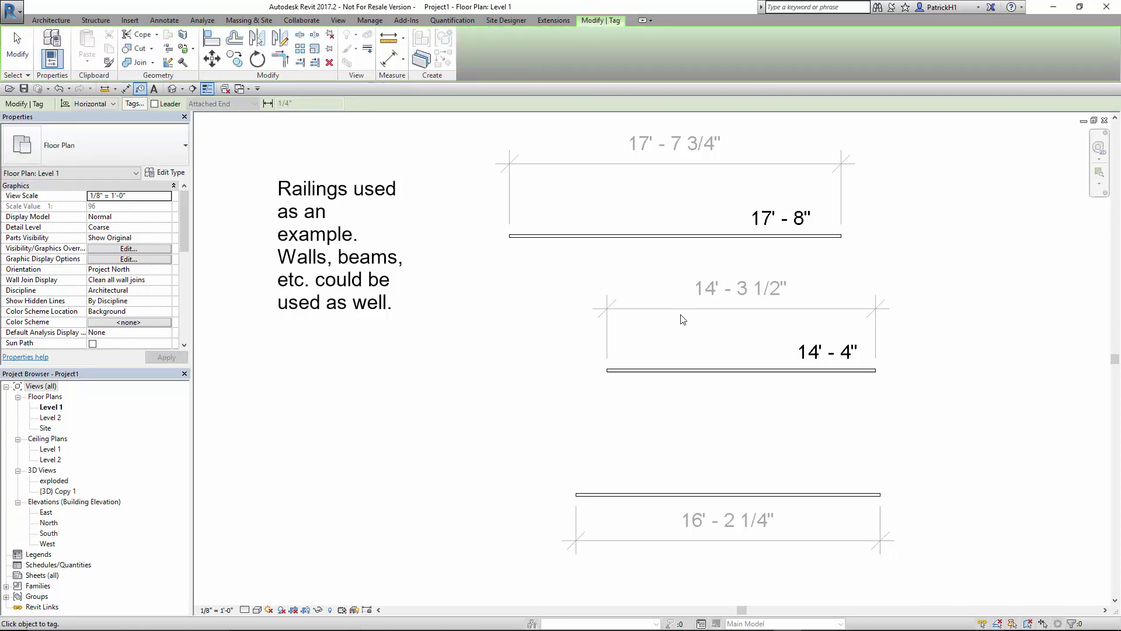
click(832, 495)
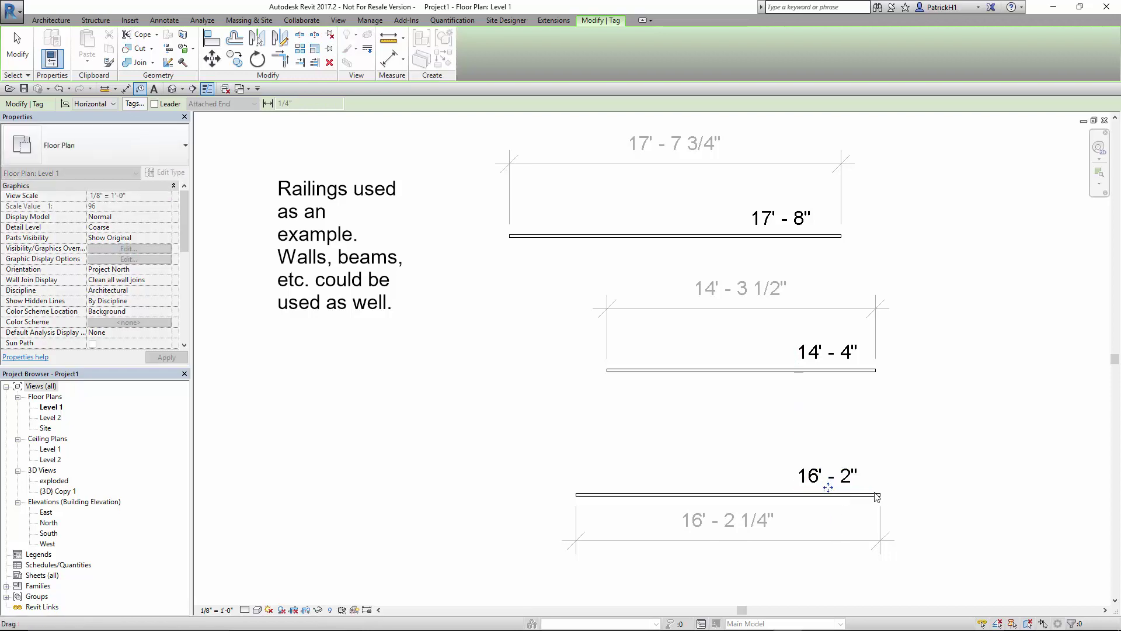
key(Escape)
middle_drag(939, 521, 931, 523)
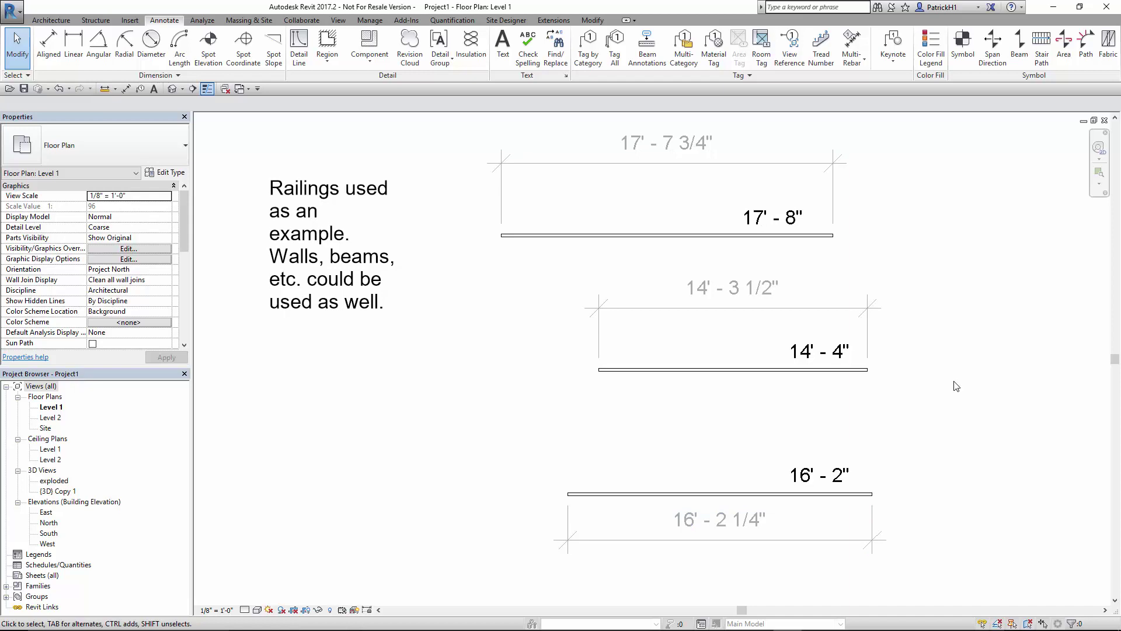
Delete the linear dimensions of all three railings, leaving only the length tags
click(848, 168)
key(Delete)
click(867, 308)
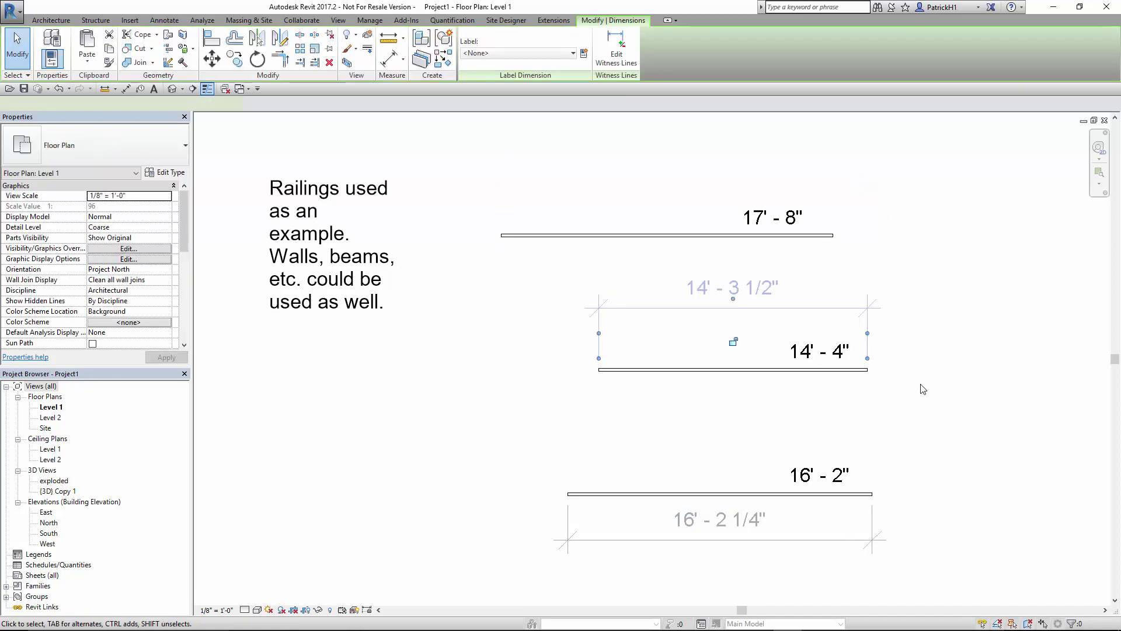
key(Delete)
click(878, 537)
key(Delete)
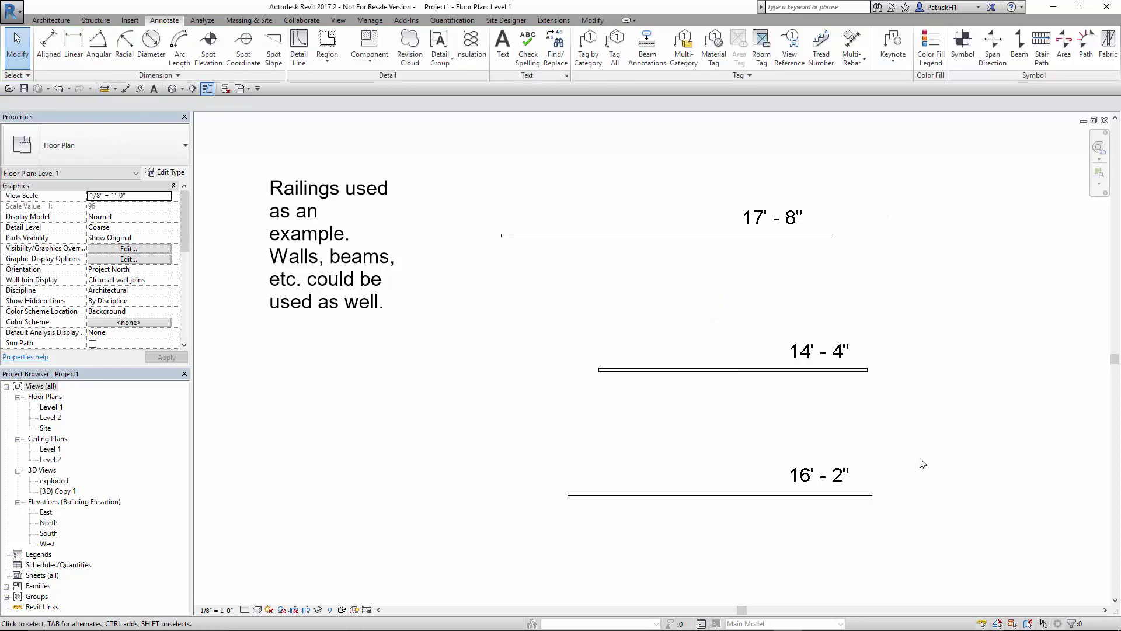